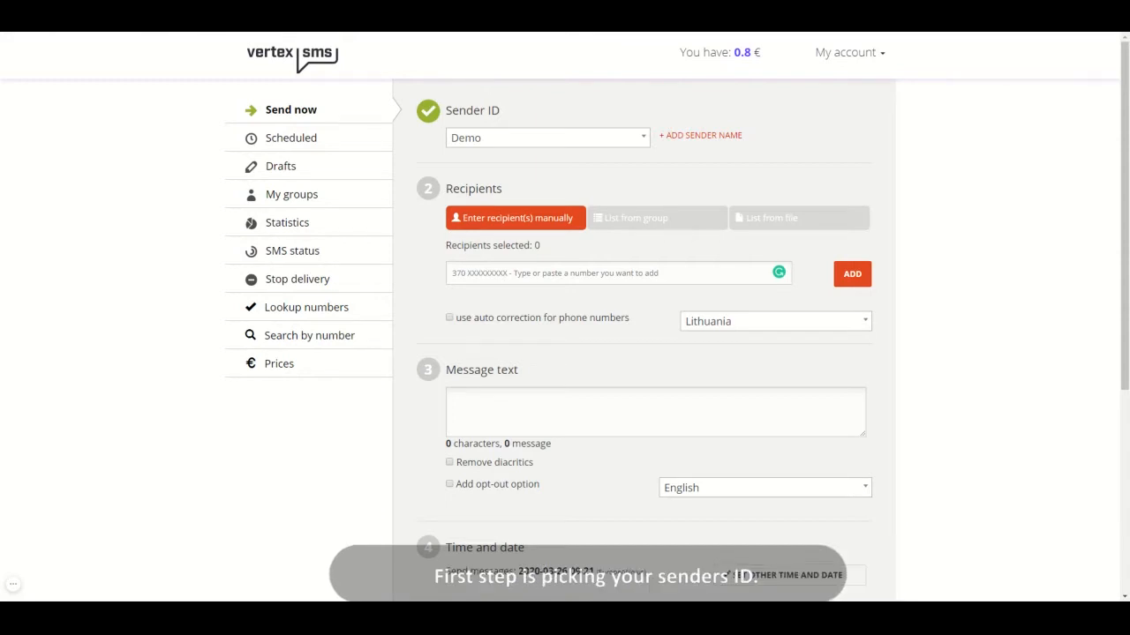
Choose Demo as the sender ID for the message
left_click(538, 135)
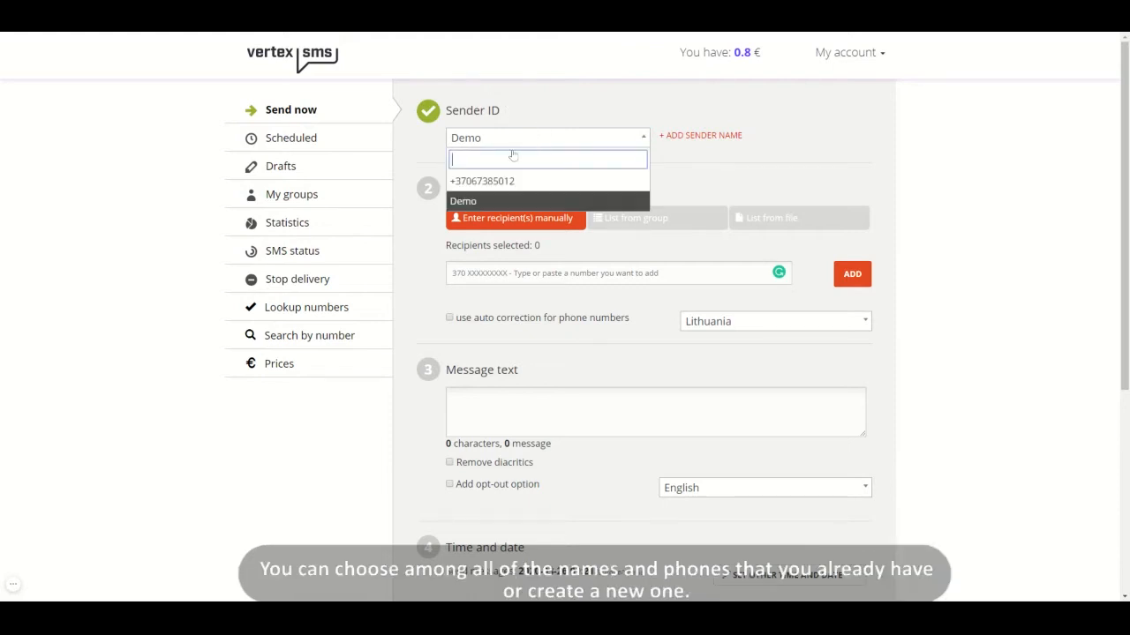
left_click(499, 201)
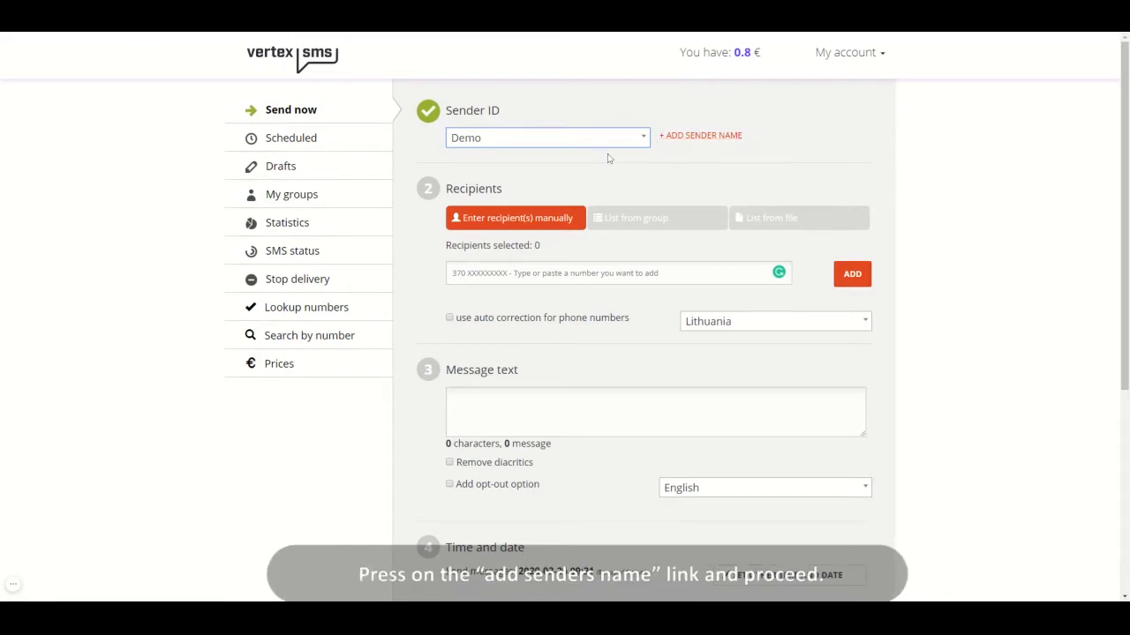
Examine the form for adding a sender name, covering the Mobile number and Any name or number types and the sender name description choices
left_click(706, 143)
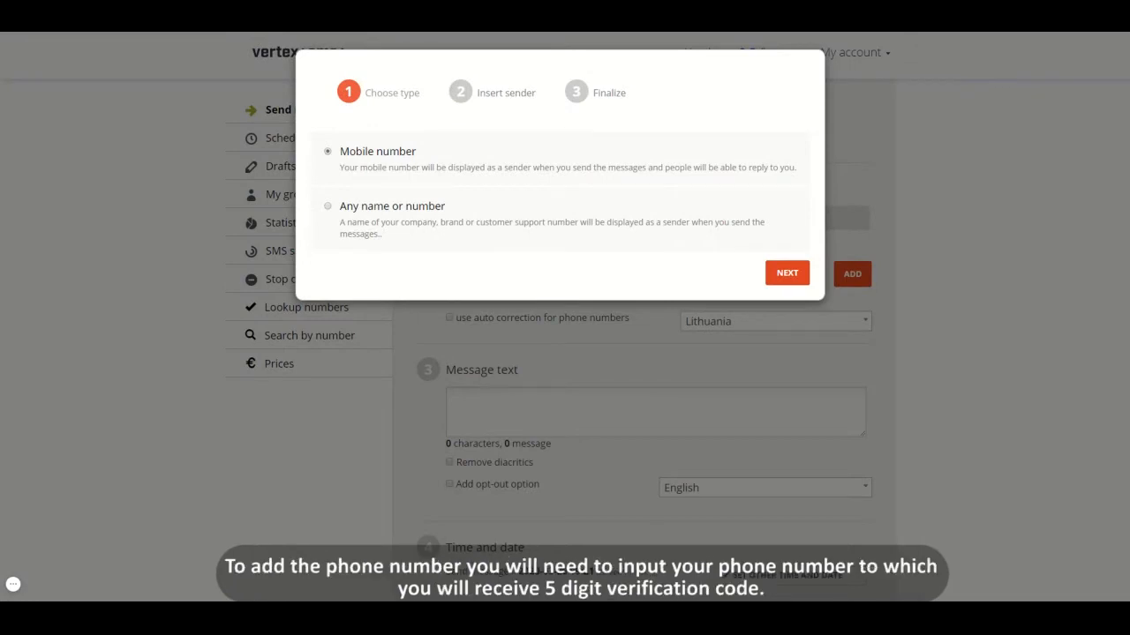
left_click(782, 273)
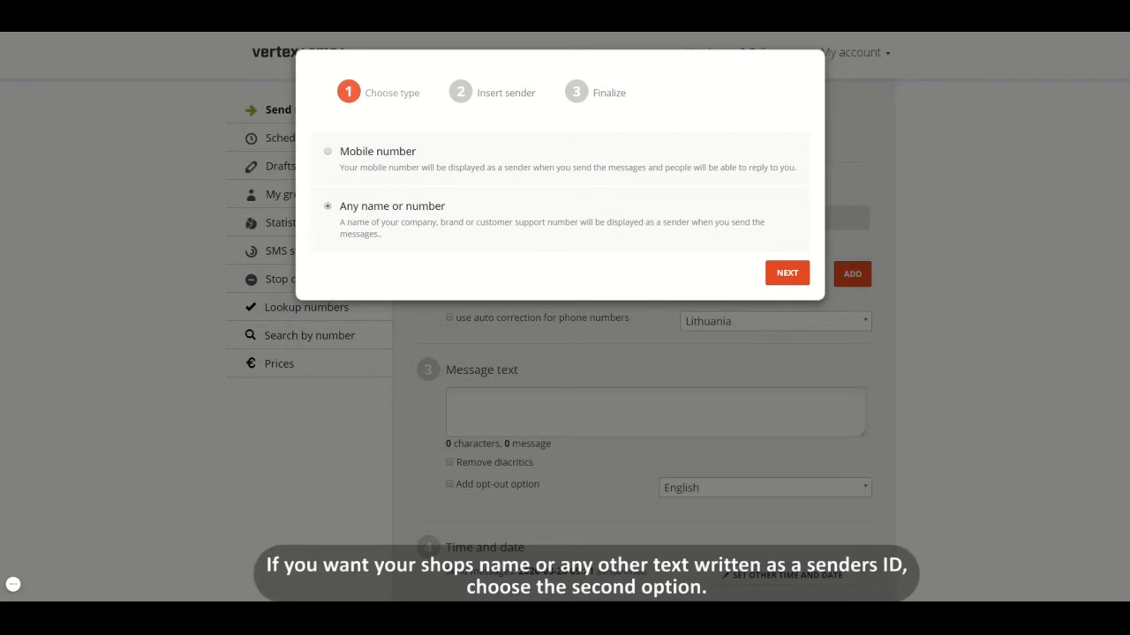
left_click(768, 276)
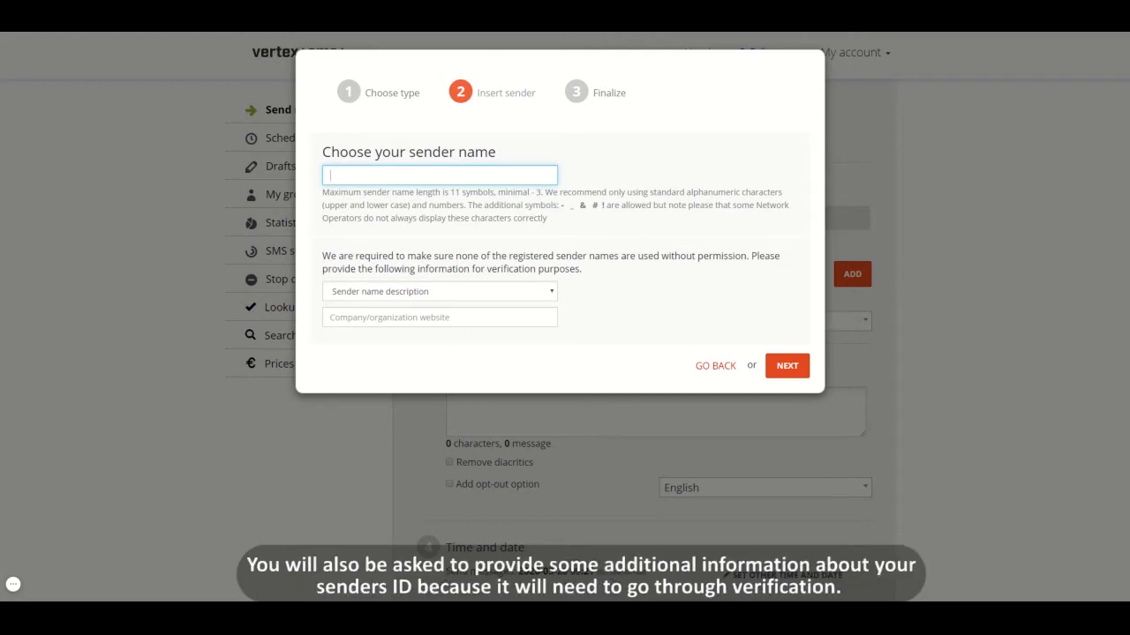
left_click(509, 292)
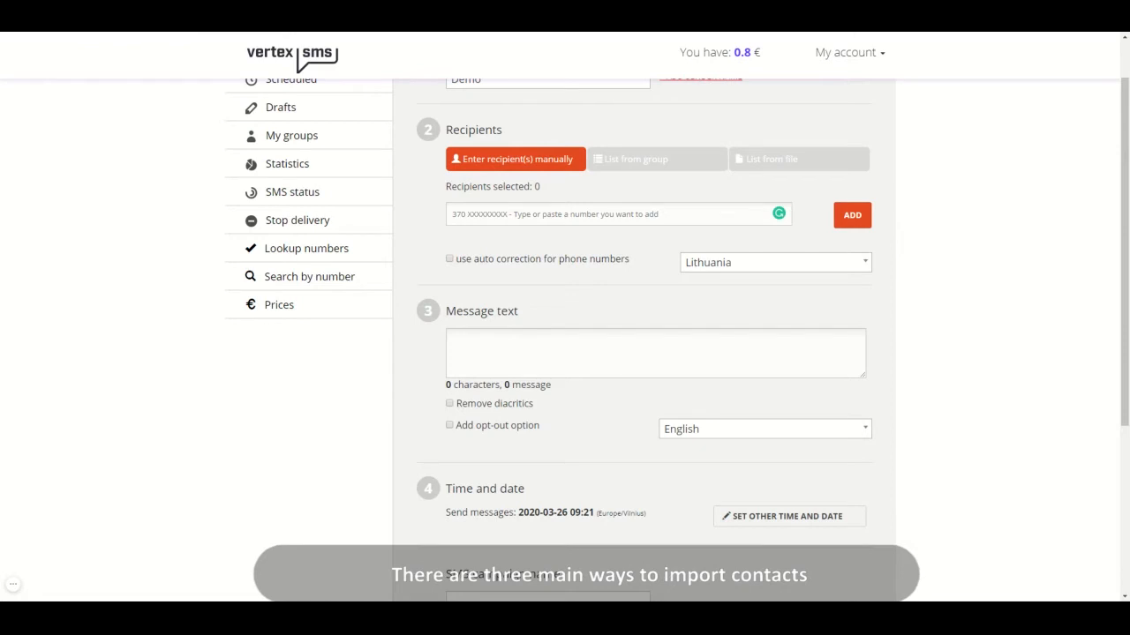
Look through the group and file import options for recipients and return to manual recipient entry
left_click(620, 167)
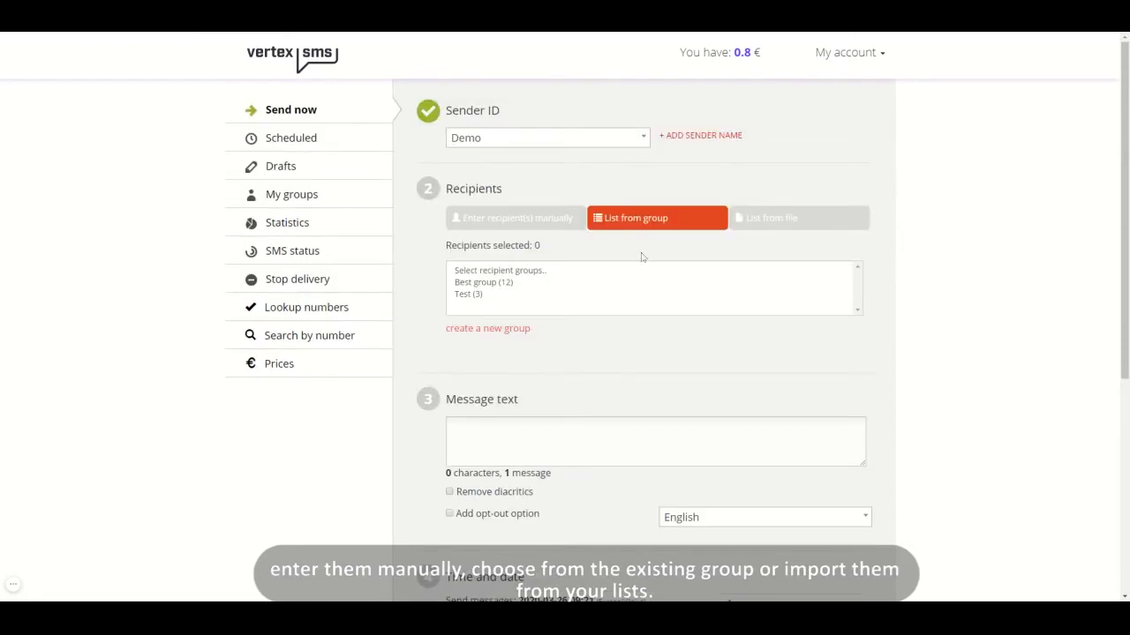
left_click(786, 220)
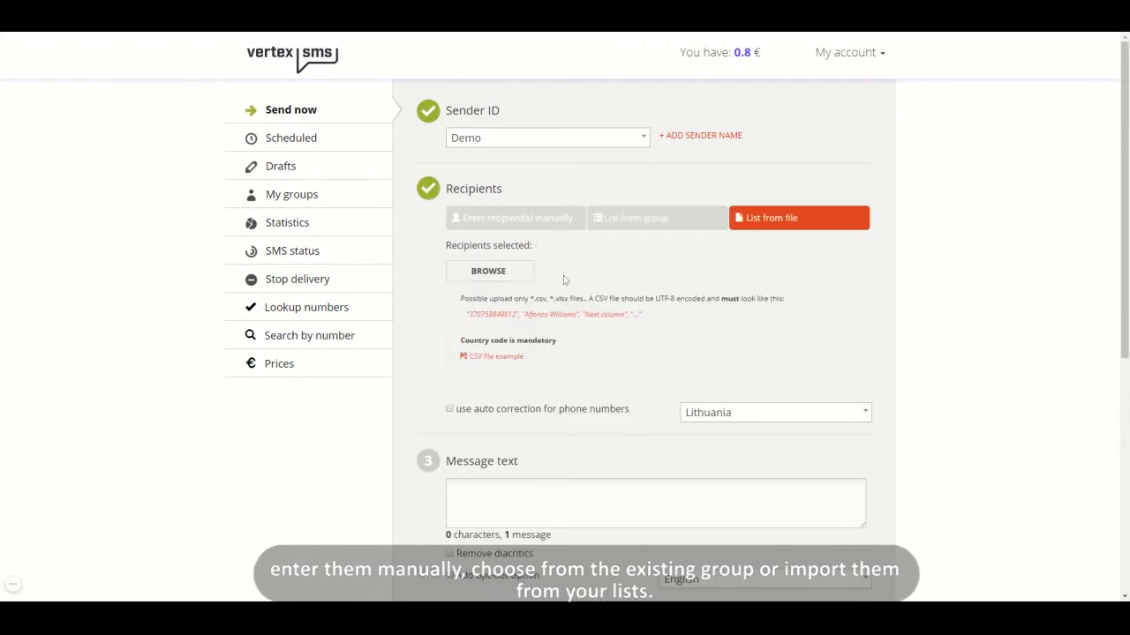
left_click(540, 225)
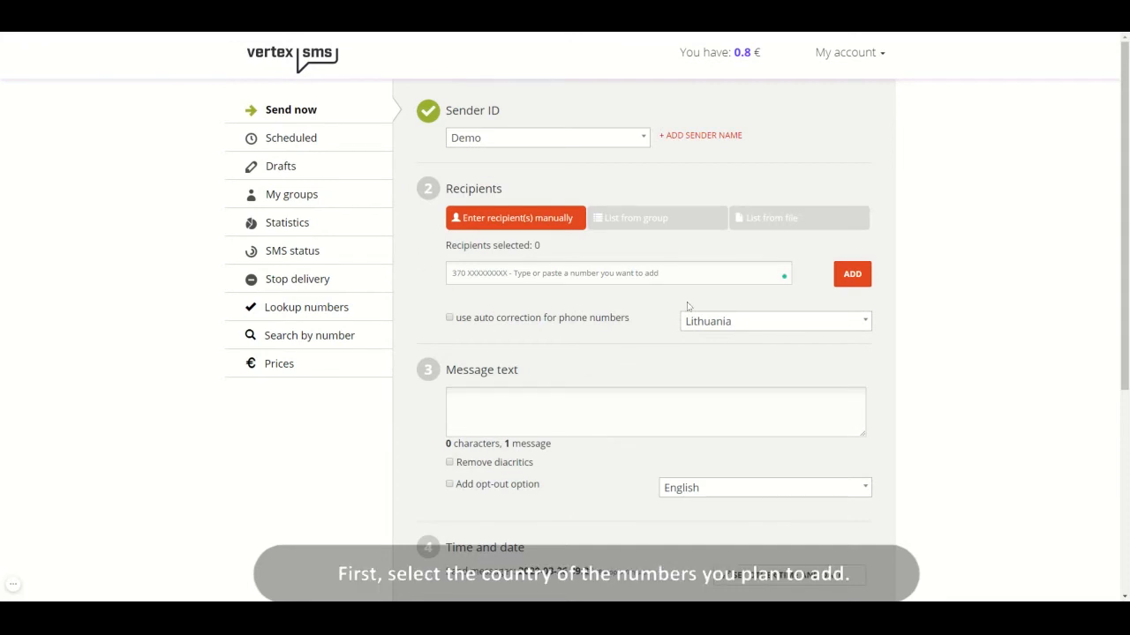
Choose Lithuania as the country for the phone numbers and add one recipient's phone number manually
left_click(718, 328)
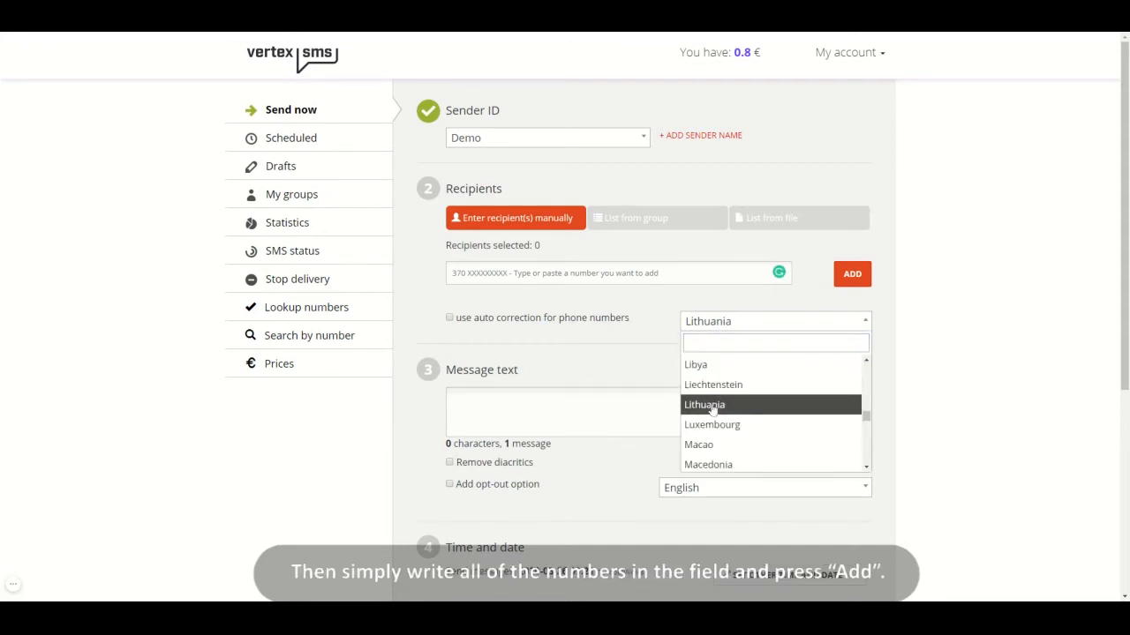
left_click(713, 408)
left_click(631, 275)
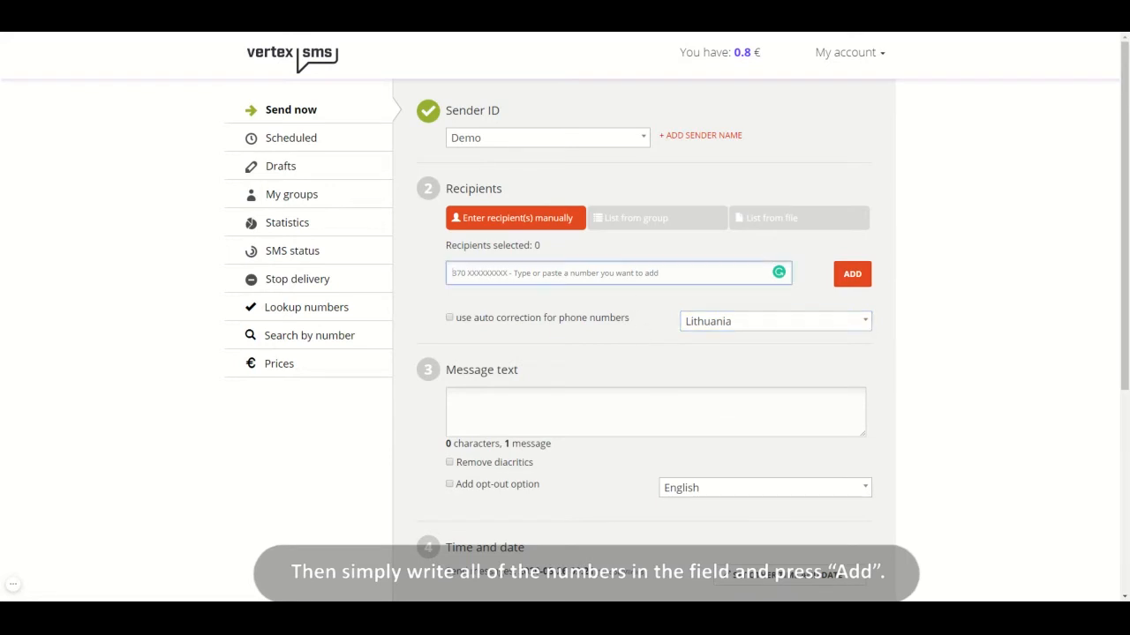
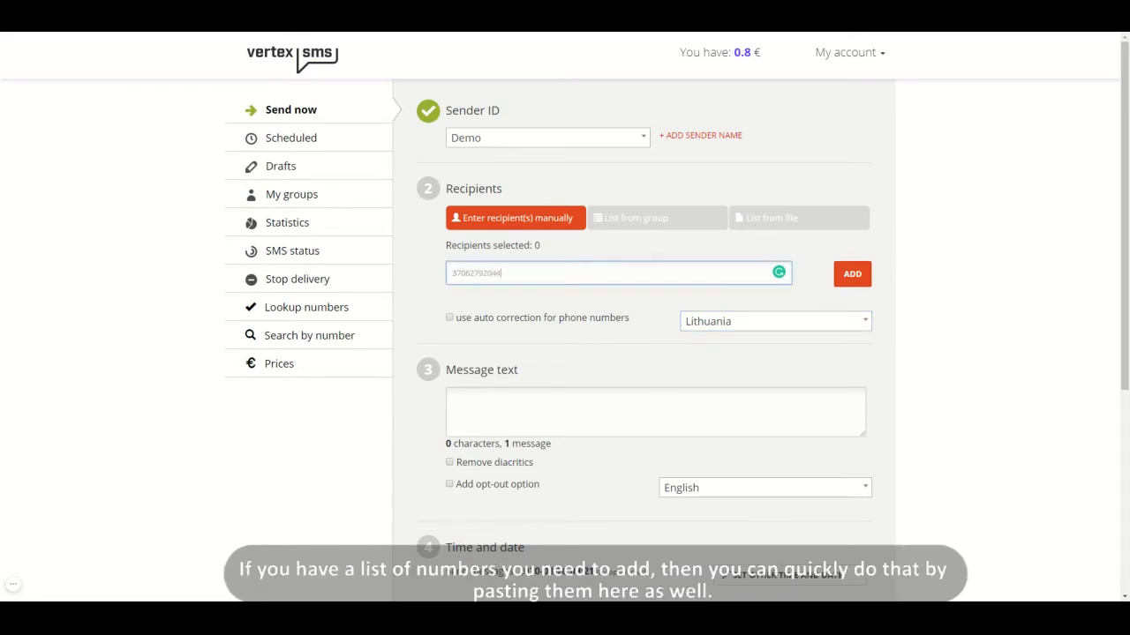
left_click(868, 267)
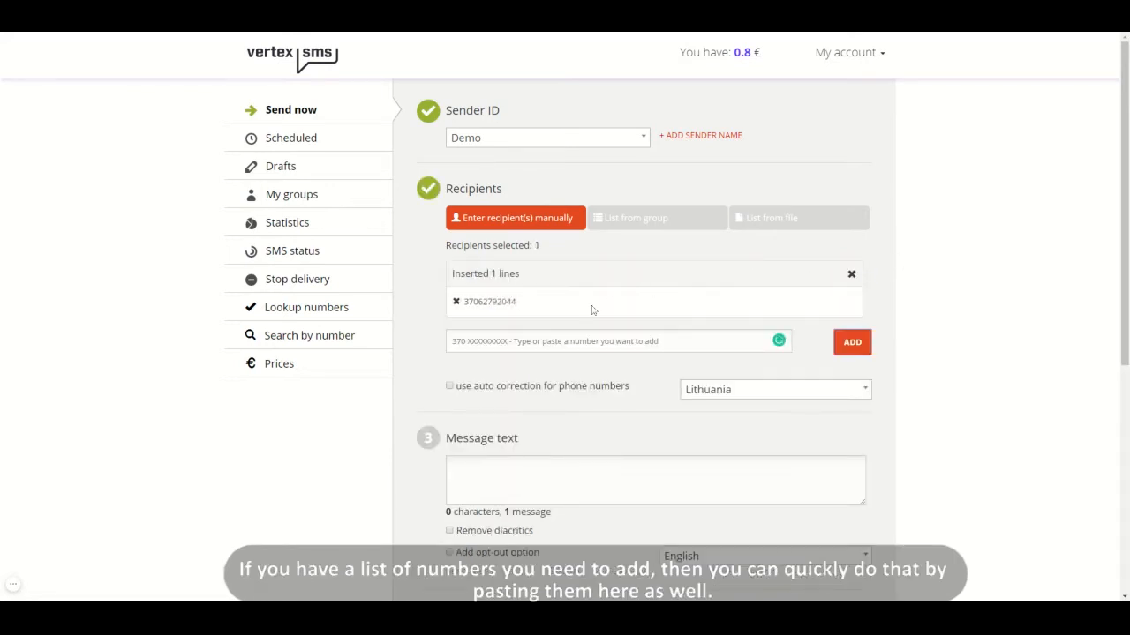
Paste a list of four more recipient phone numbers and enable auto correction for phone numbers
left_click(573, 336)
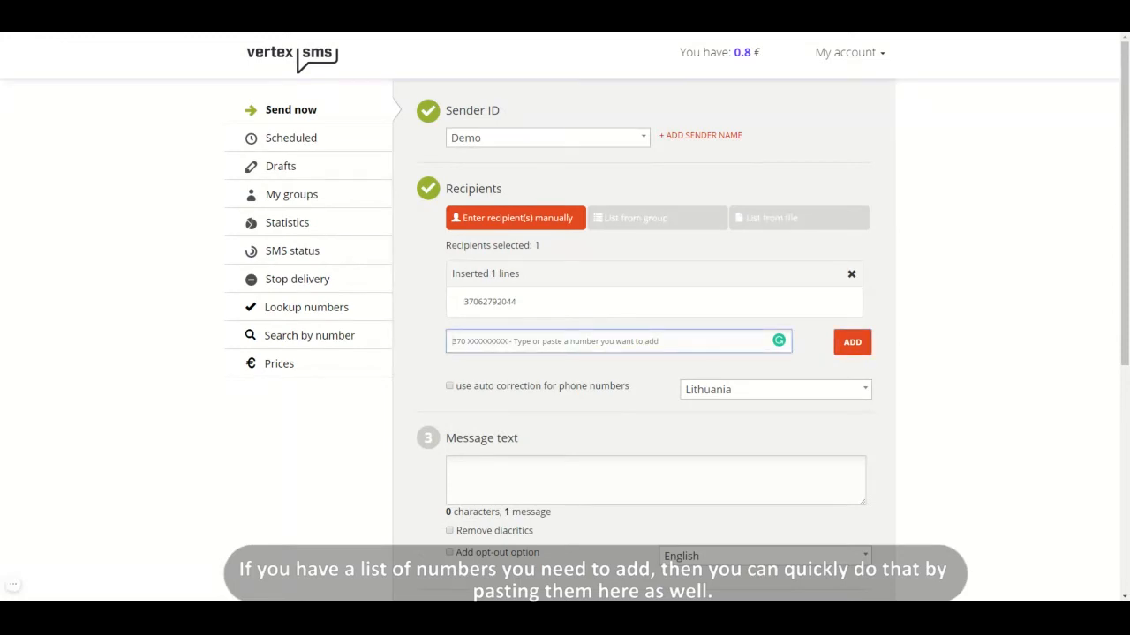
key("ctrl+v")
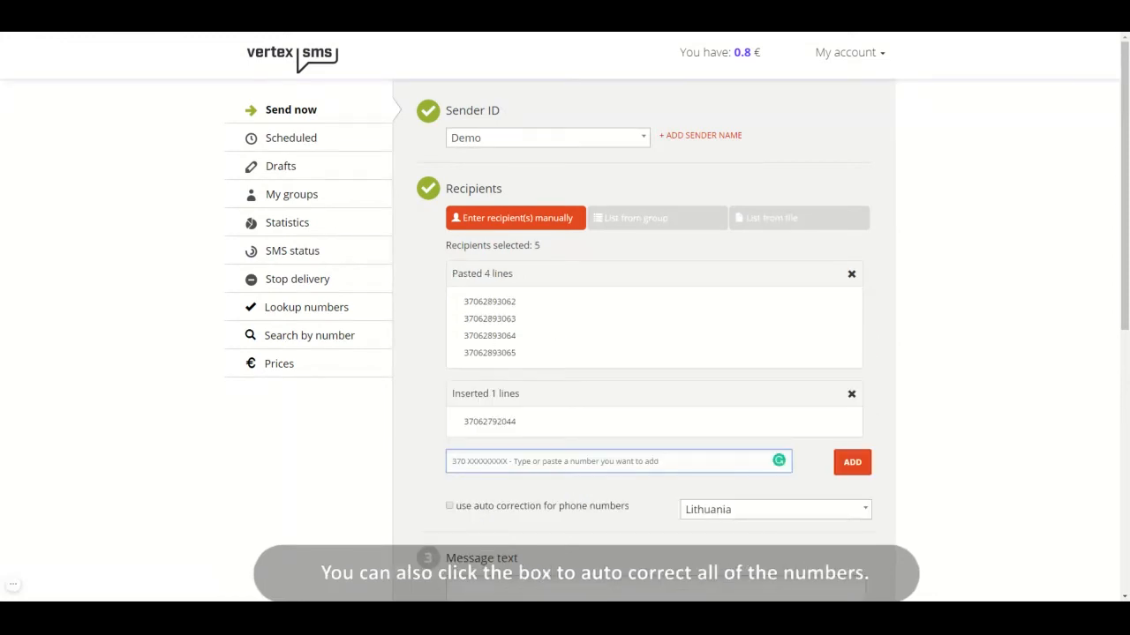
left_click(450, 508)
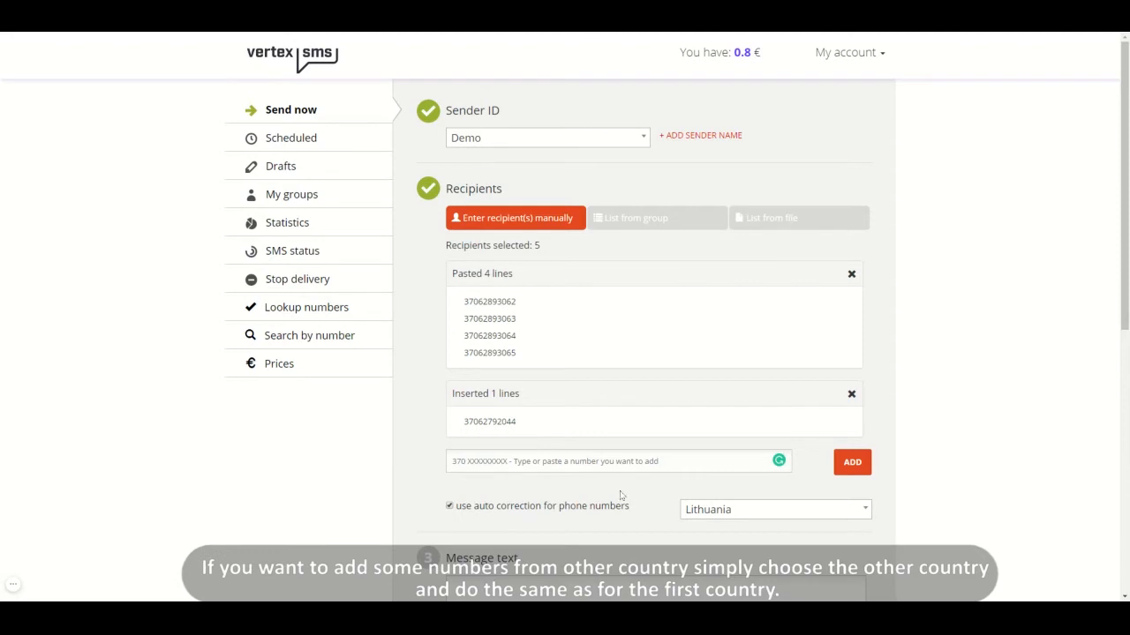
Change the country for the phone numbers to Kosovo
left_click(689, 509)
scroll(708, 475, "up", 2)
scroll(709, 476, "up", 2)
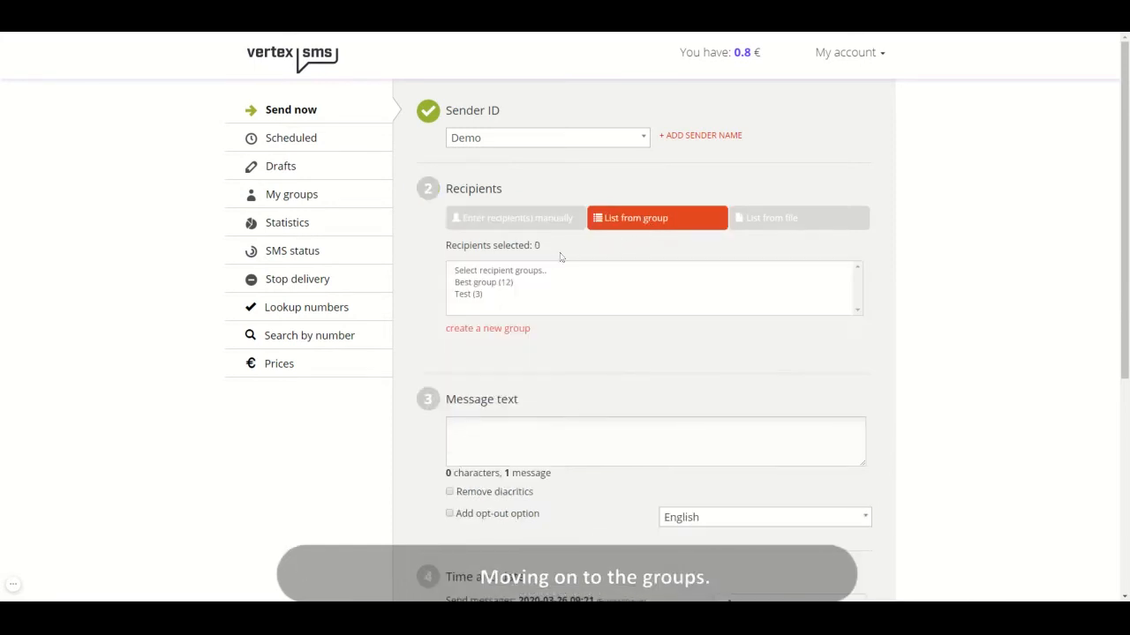
Select Best group as the recipients from the group list, and switch the selection to the Test group
left_click(481, 283)
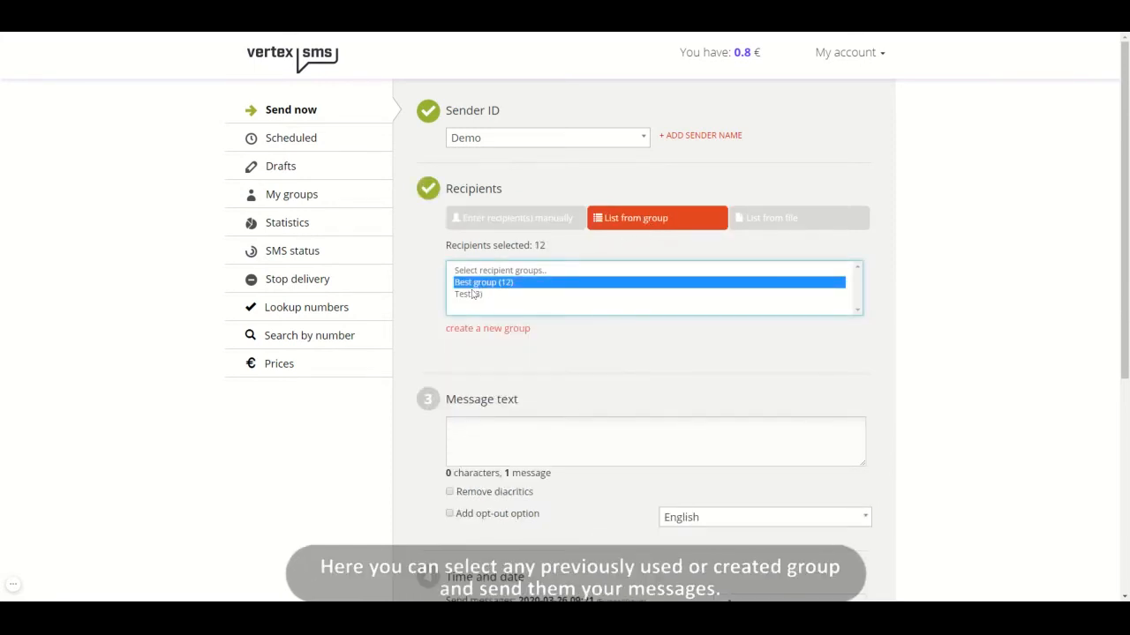
left_click(472, 294)
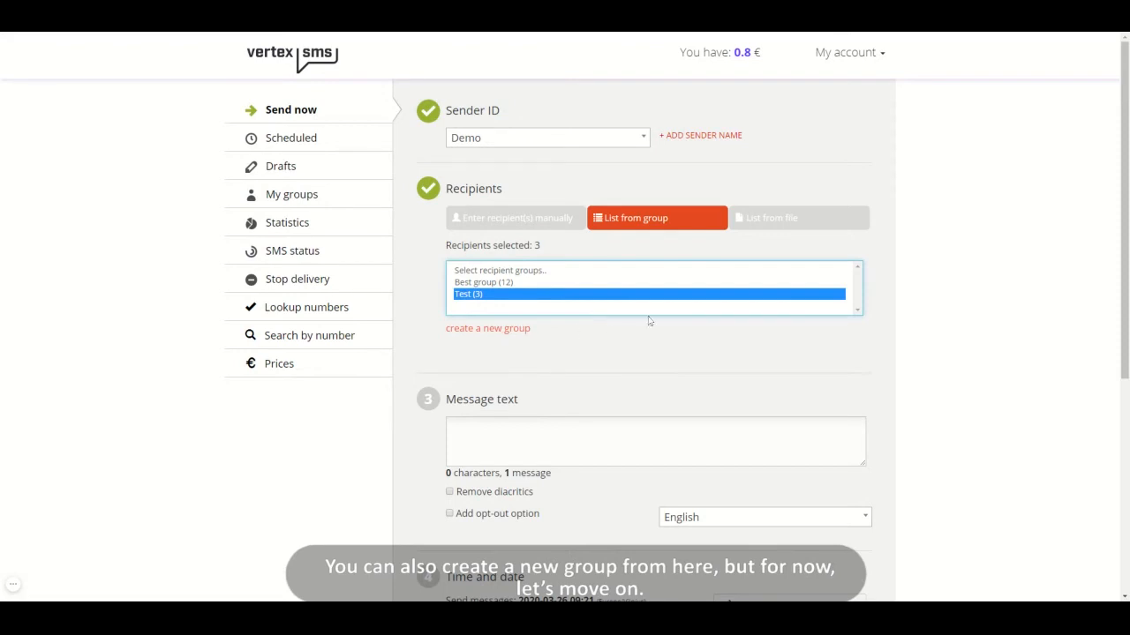
Import the recipients from the file Test_2020-03-25.xlsx
left_click(779, 229)
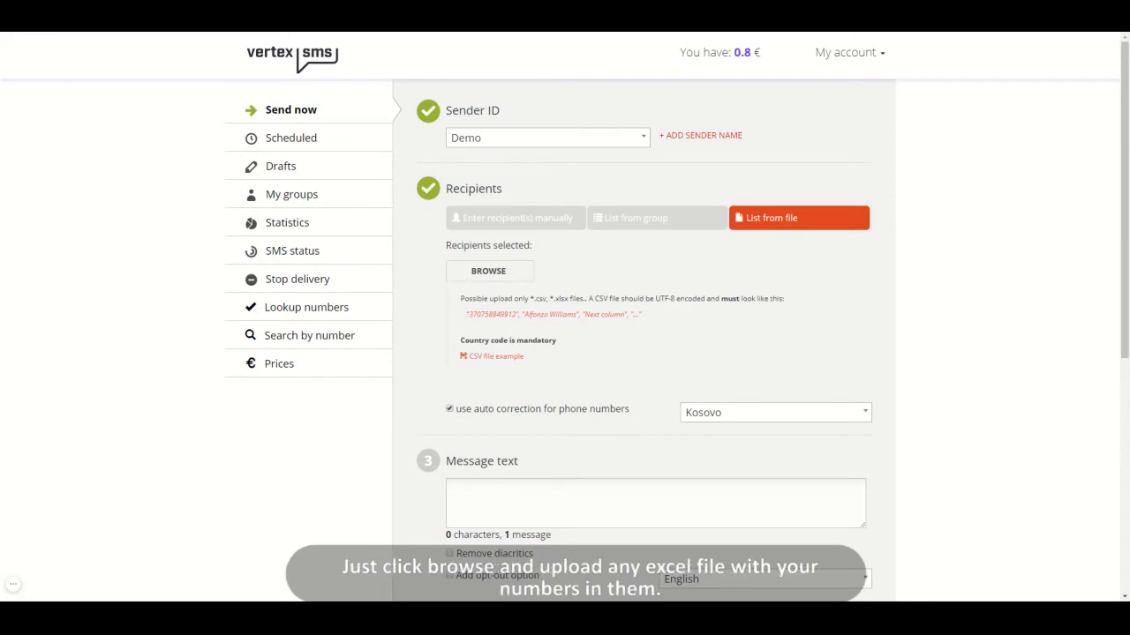
left_click(509, 280)
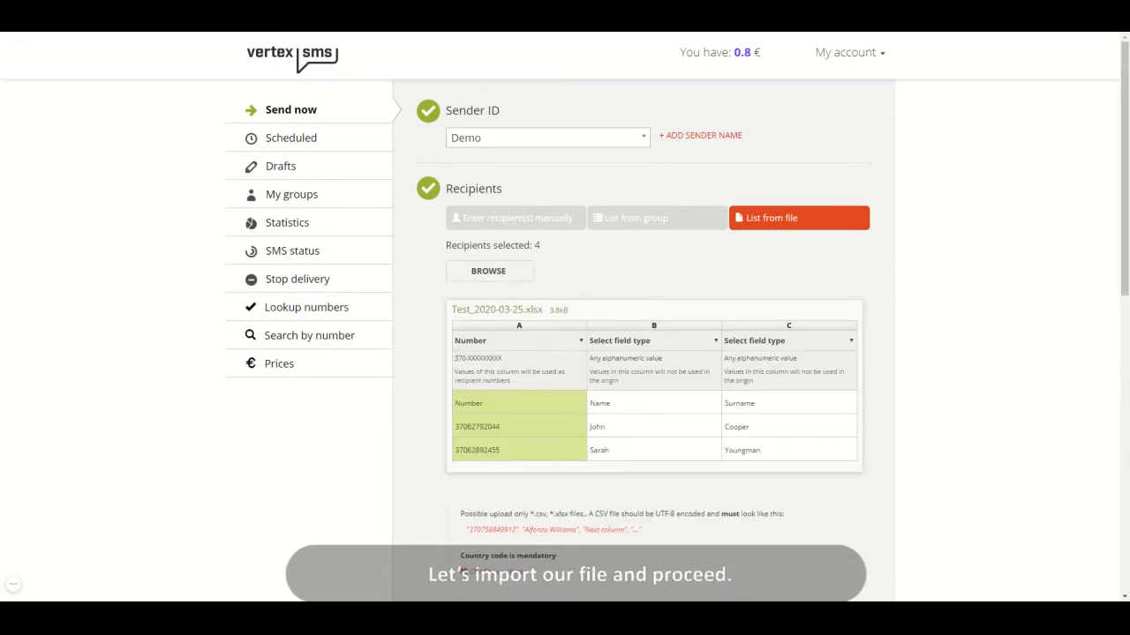
Start the message text with "Dear" followed by the column B name placeholder and a line break
scroll(566, 322, "down", 3)
scroll(566, 322, "down", 5)
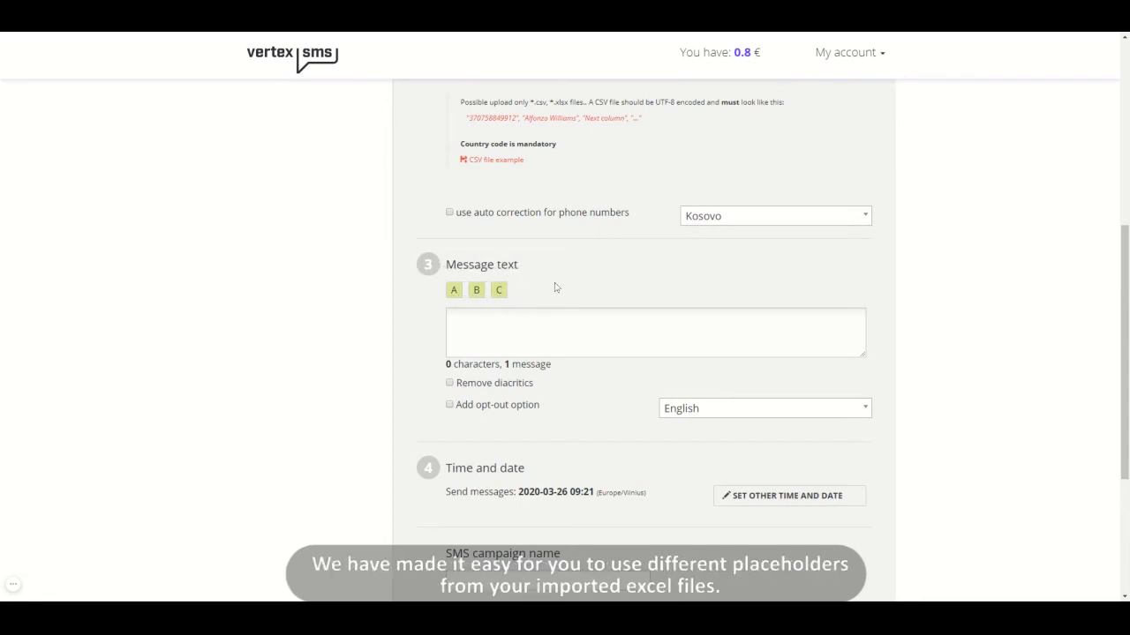
scroll(556, 288, "up", 3)
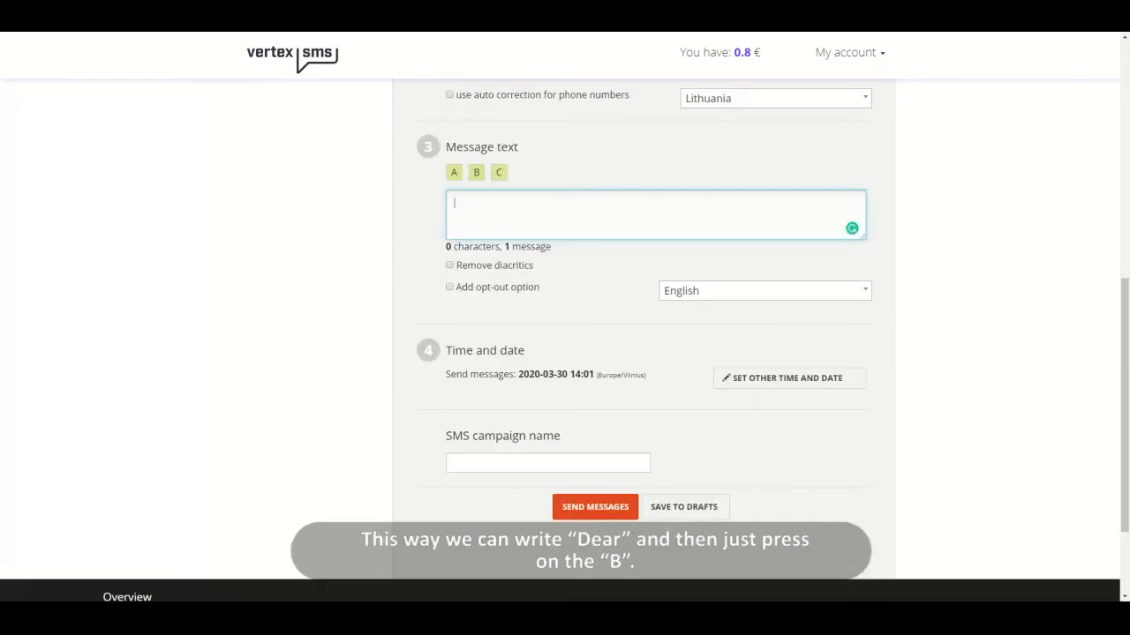
type("Dear")
left_click(482, 175)
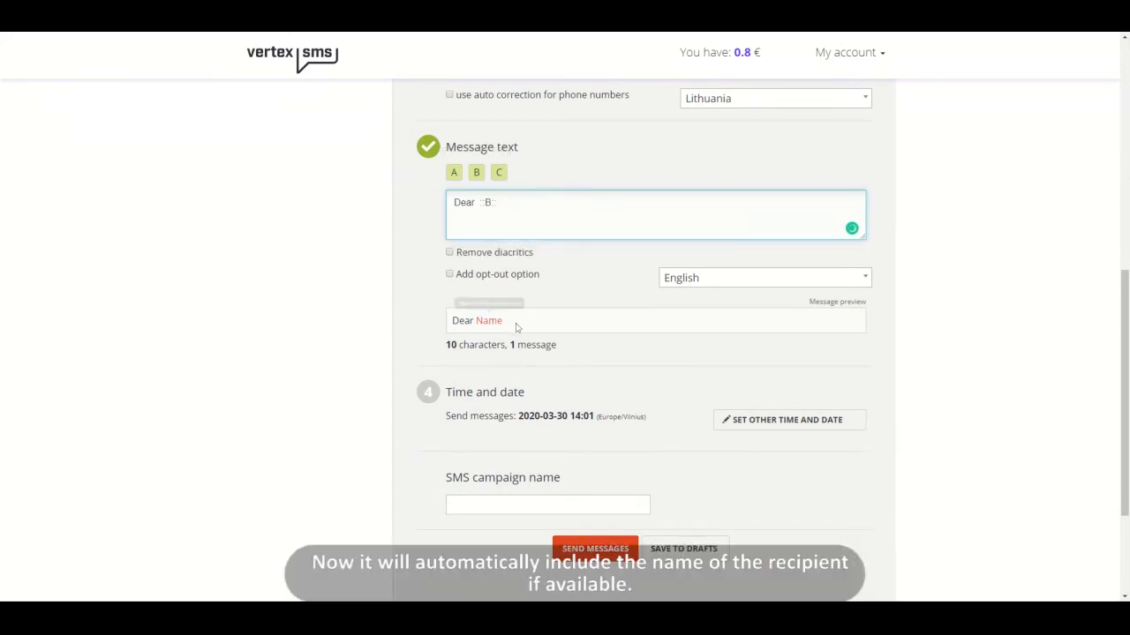
key("Return")
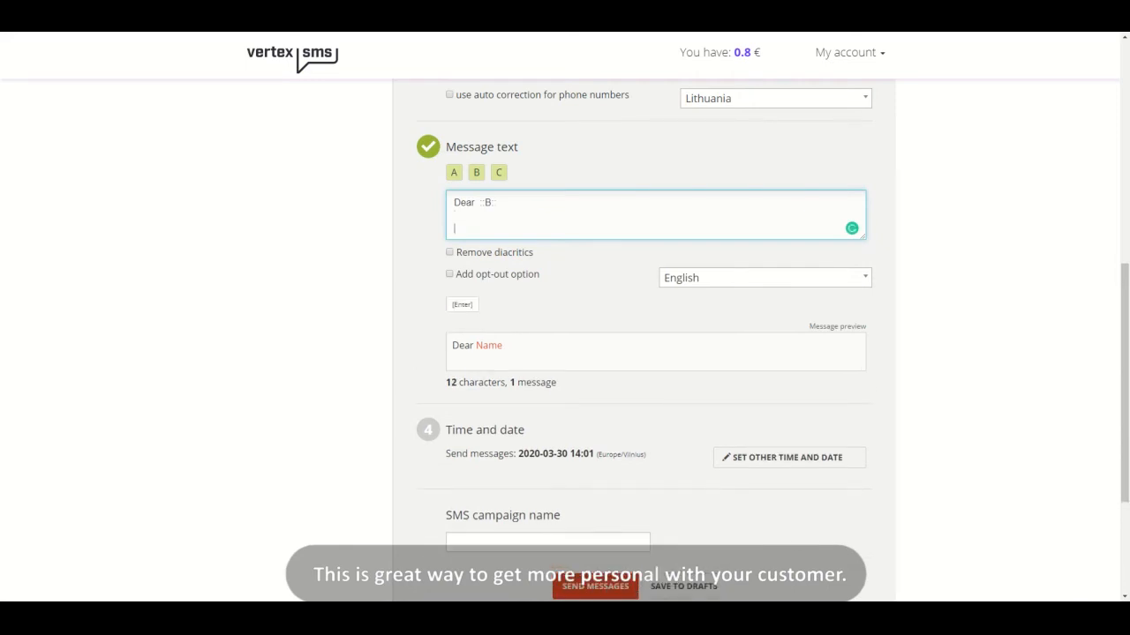
Enable Remove diacritics, test it with the letters ąčęė and clear them from the message, and add the opt-out option
left_click(508, 254)
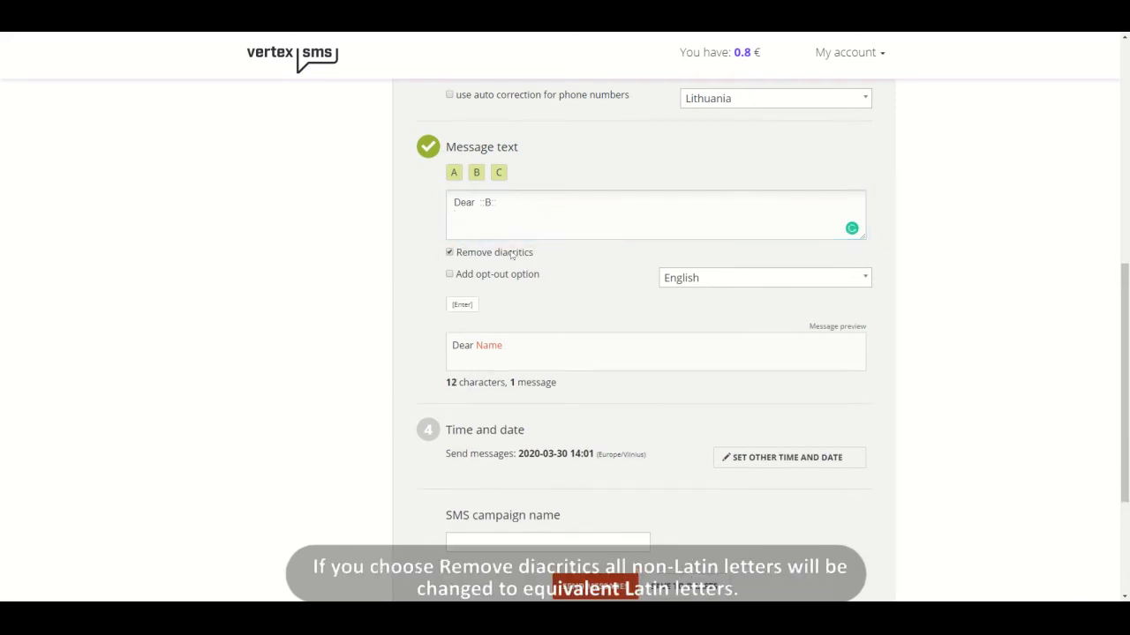
left_click(513, 231)
type("ąčęė")
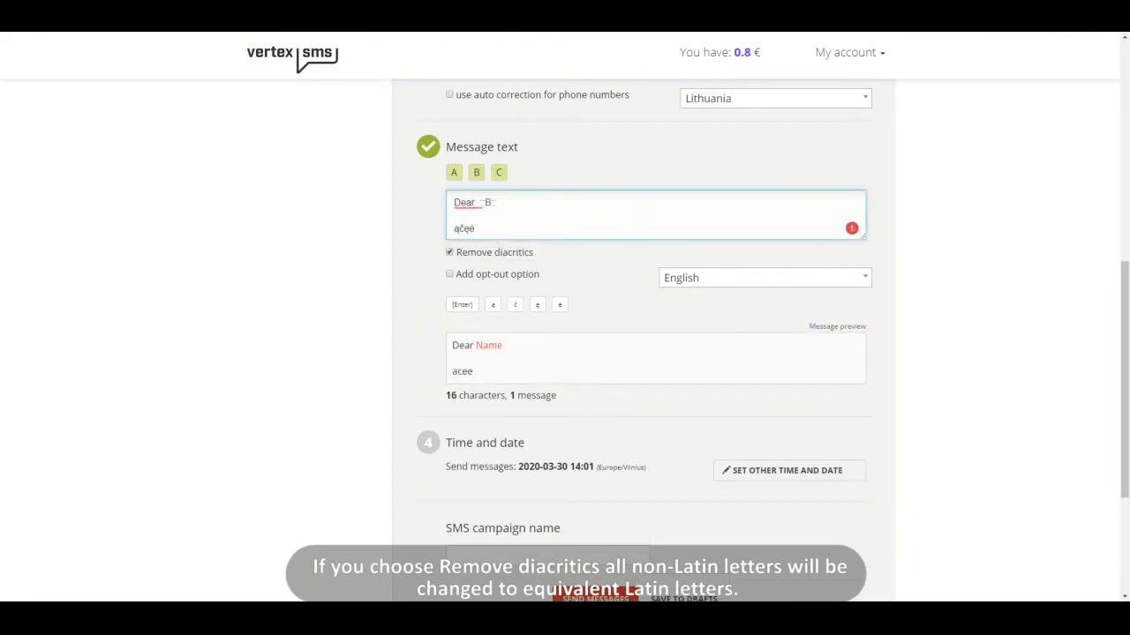
key("shift+Home")
key("BackSpace")
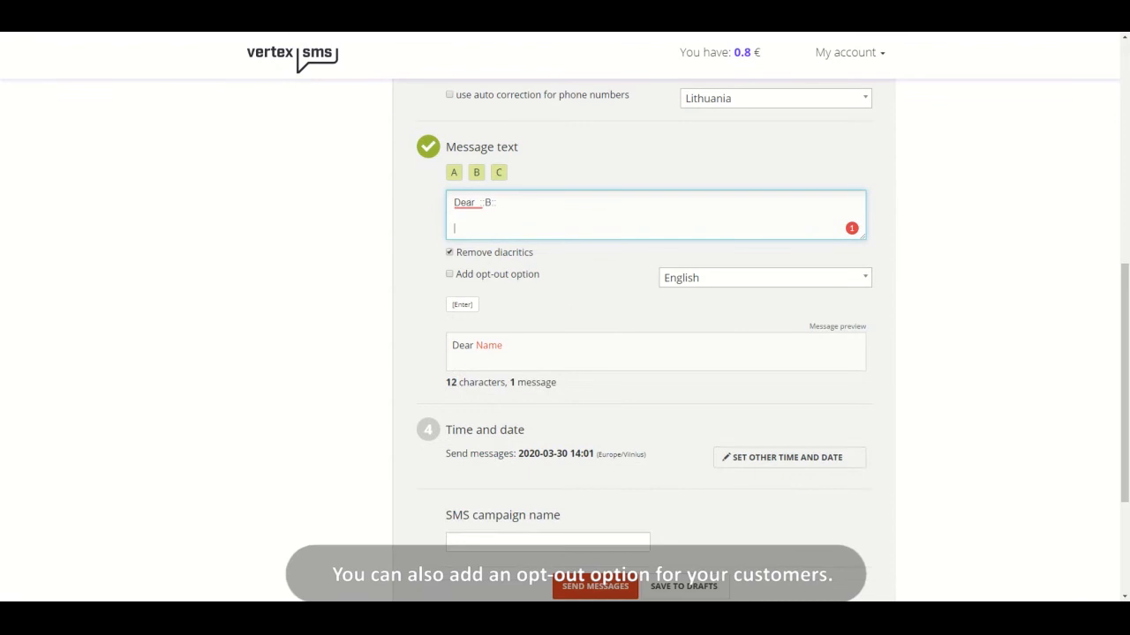
left_click(472, 277)
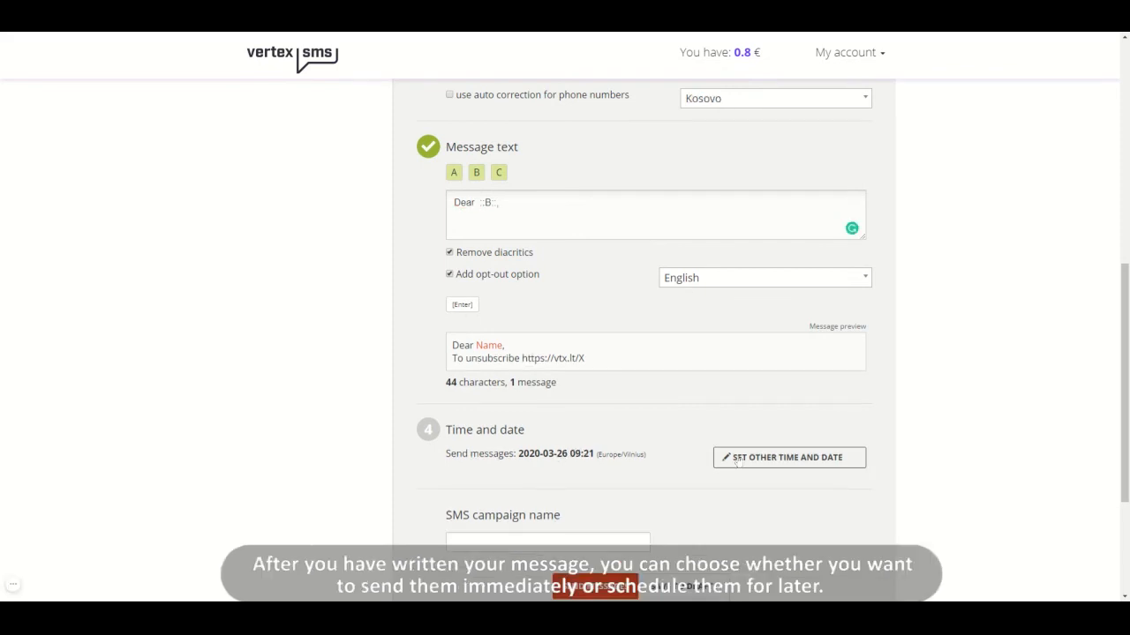
Open the settings for another send time and date, and switch back to sending immediately
left_click(733, 459)
scroll(672, 514, "down", 1)
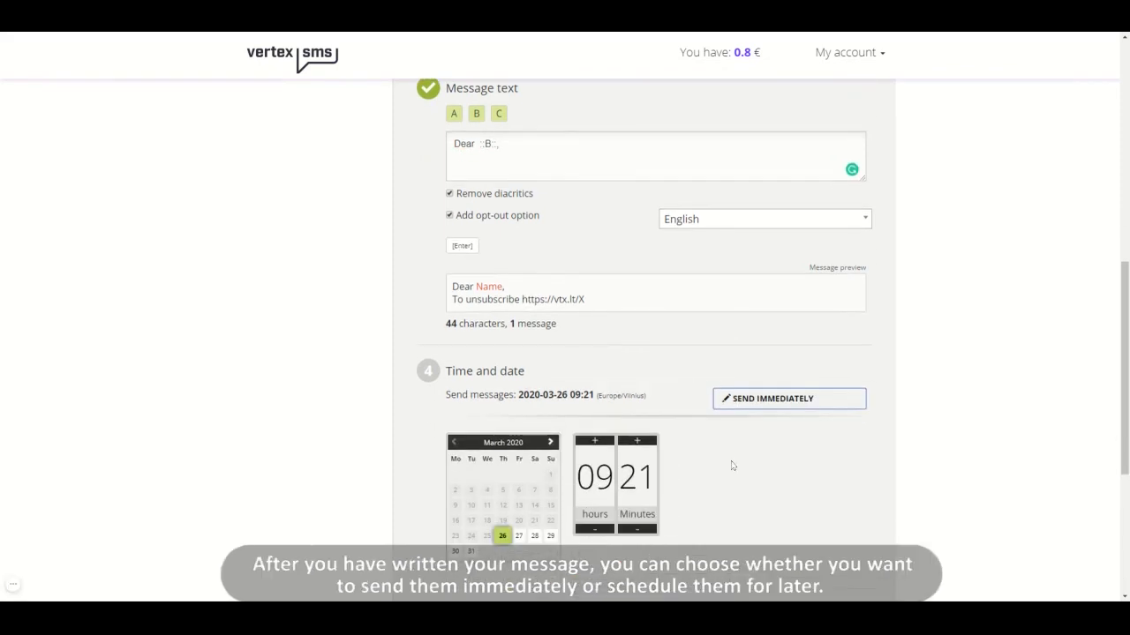
left_click(787, 408)
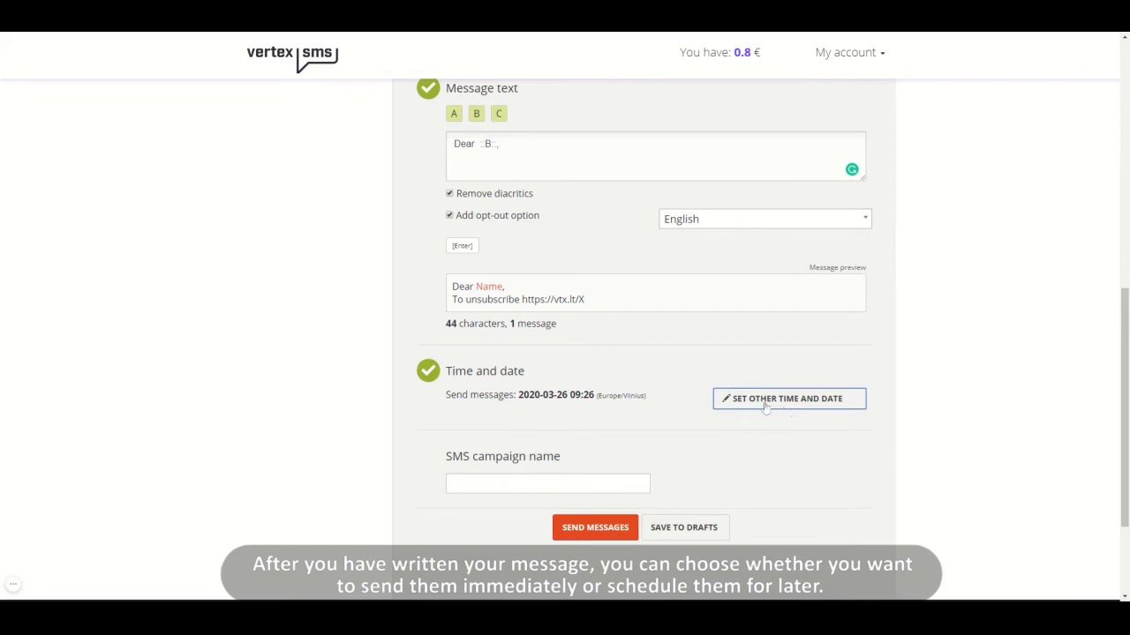
Name the SMS campaign "Test campaign" and submit the messages to view the campaign review summary
left_click(501, 482)
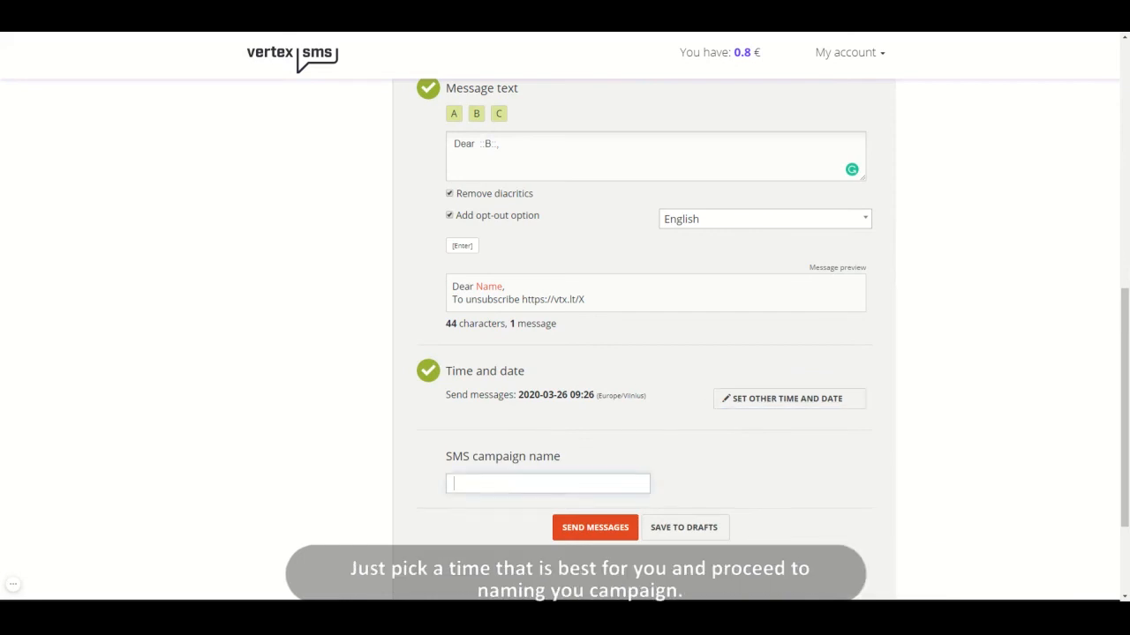
type("Test campaign")
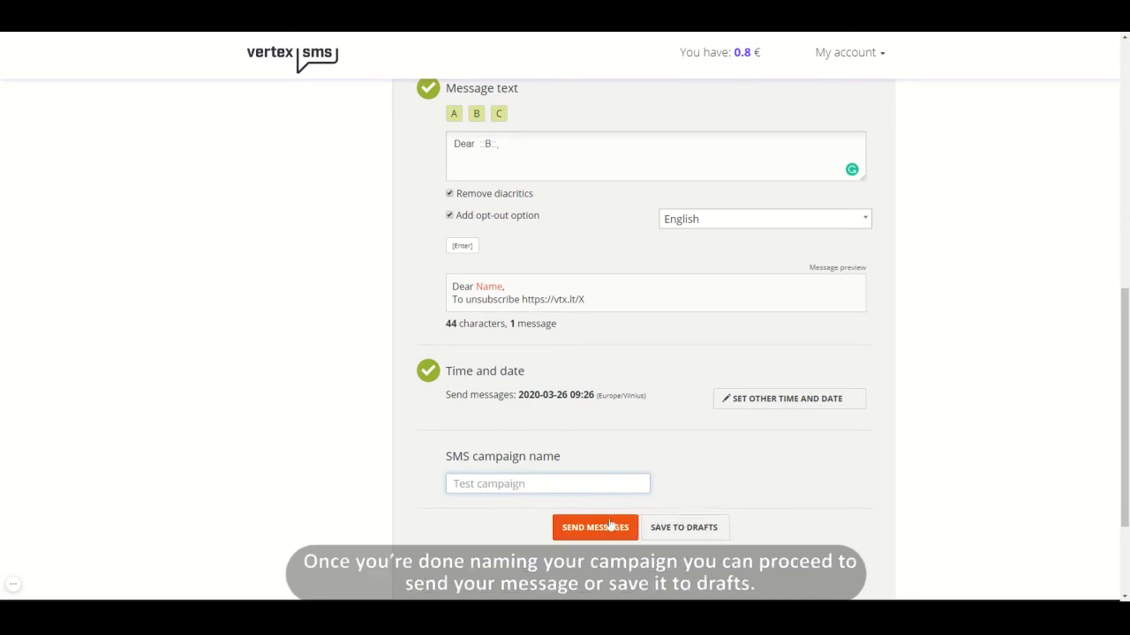
left_click(598, 527)
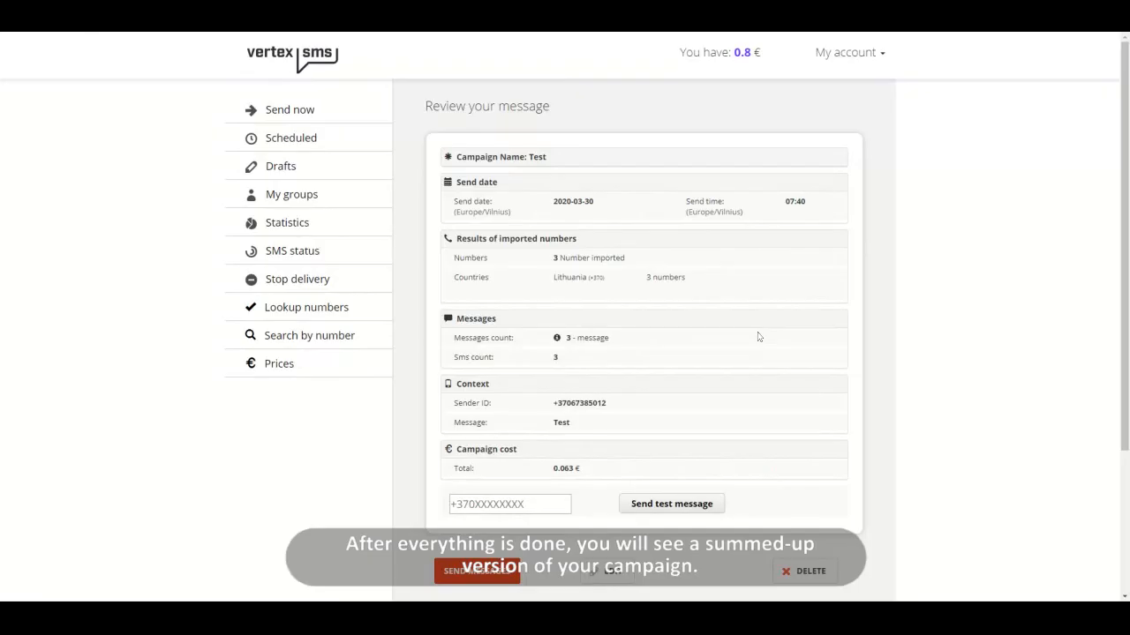
scroll(758, 337, "down", 1)
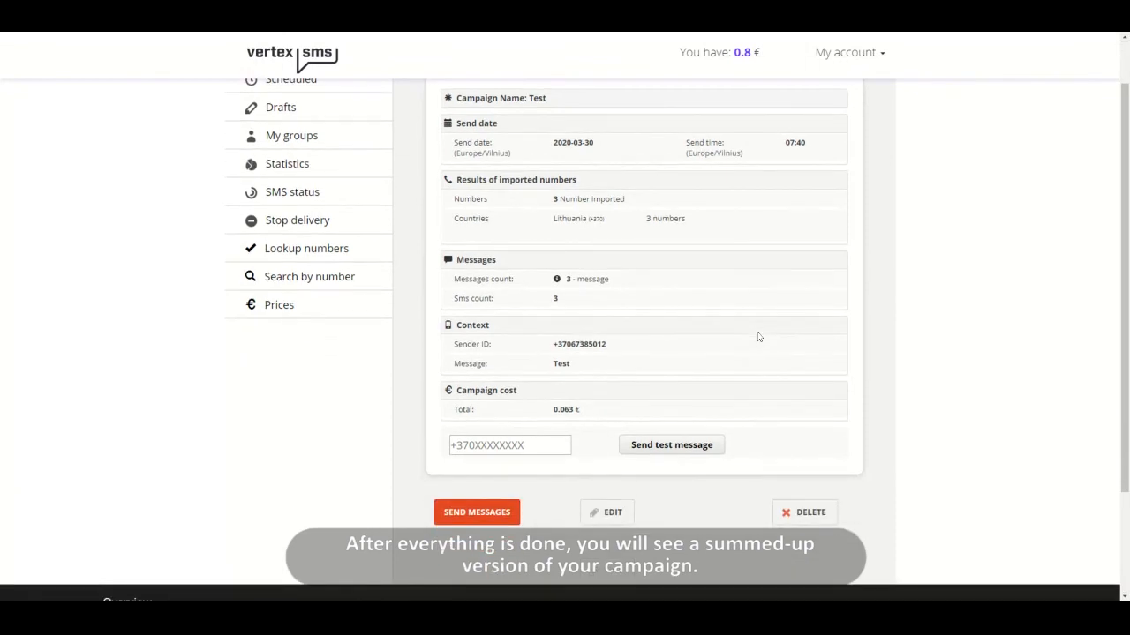